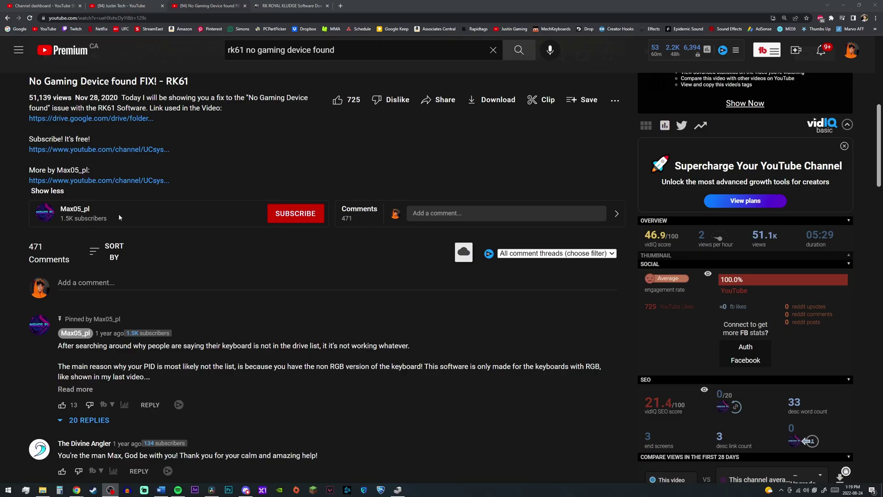
Clear the accidental selection of the channel name.
drag(98, 211, 92, 214)
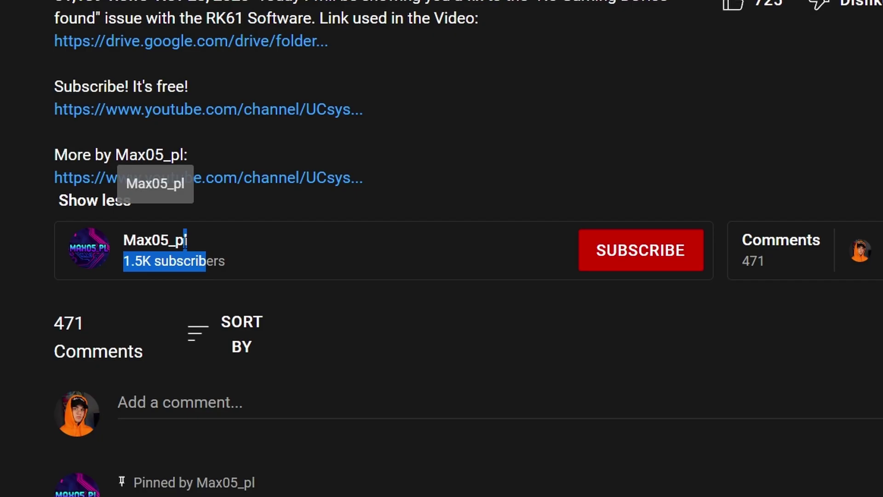
click(118, 222)
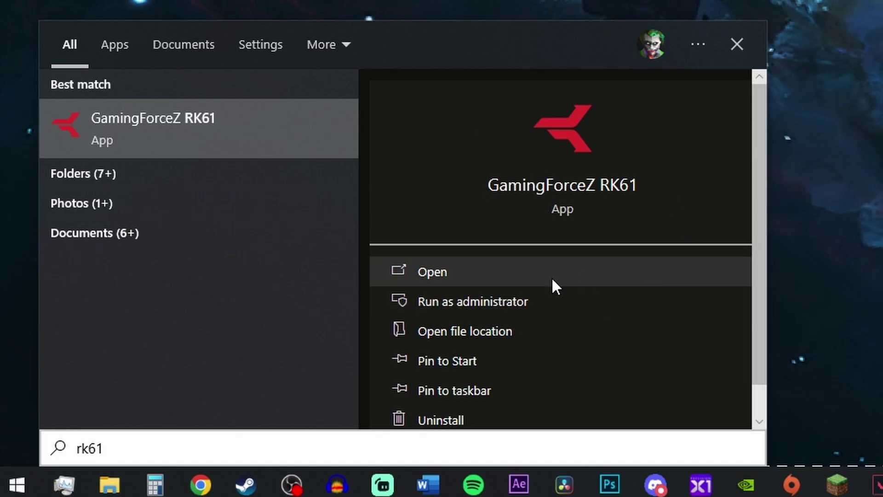
click(552, 278)
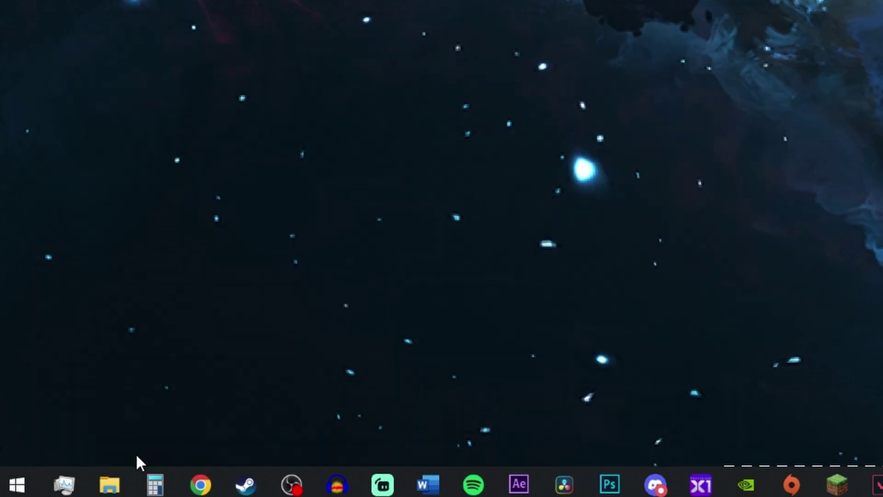
Search Windows for 'rk61' and bring up the GamingForceZ RK61 app's context menu.
right_click(17, 484)
click(129, 367)
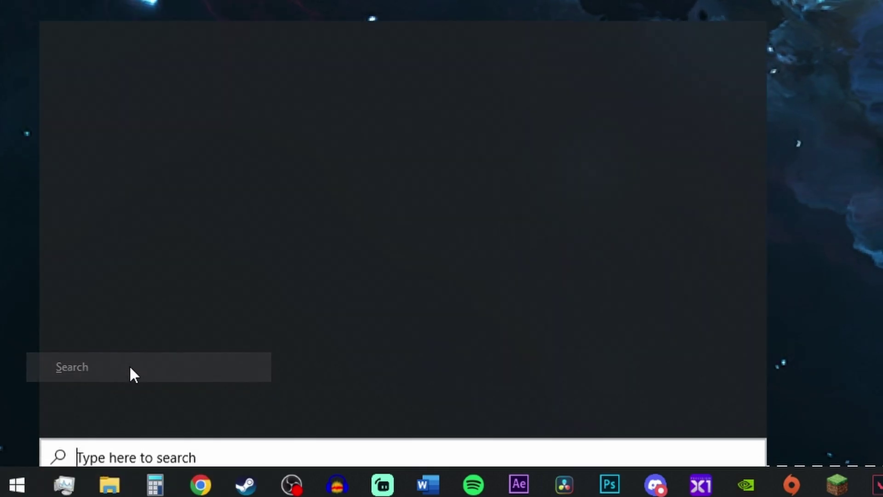
text(rk61)
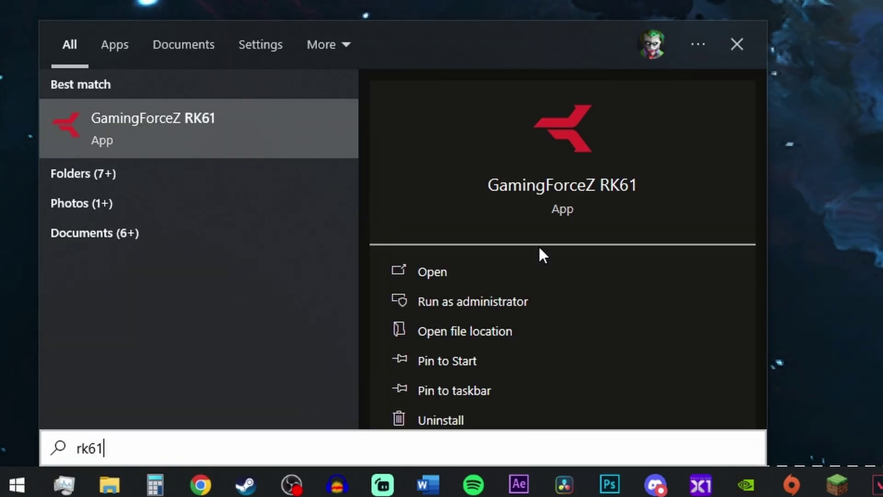
right_click(277, 122)
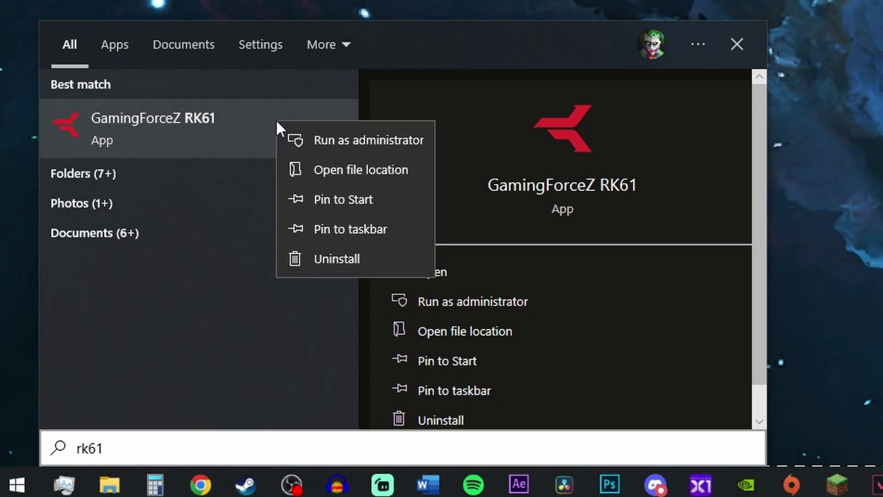
Open Programs and Features and filter the installed programs by 'rk61'.
click(353, 256)
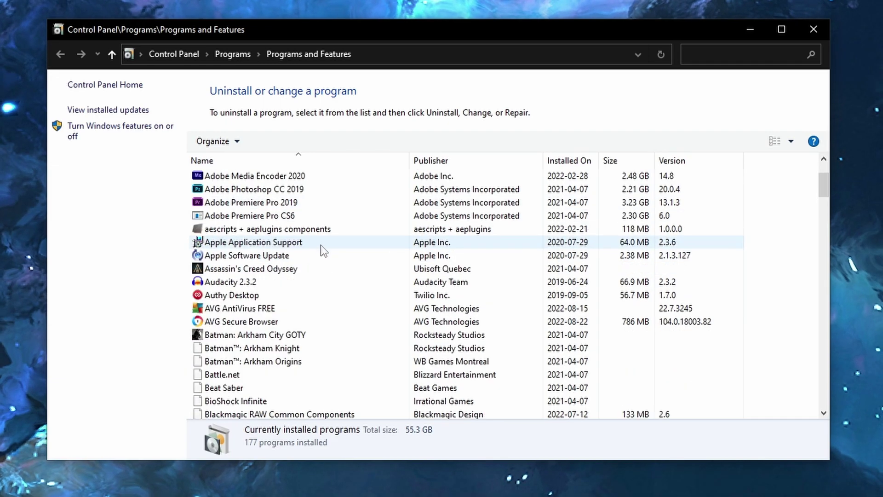
scroll(318, 253, down, 8)
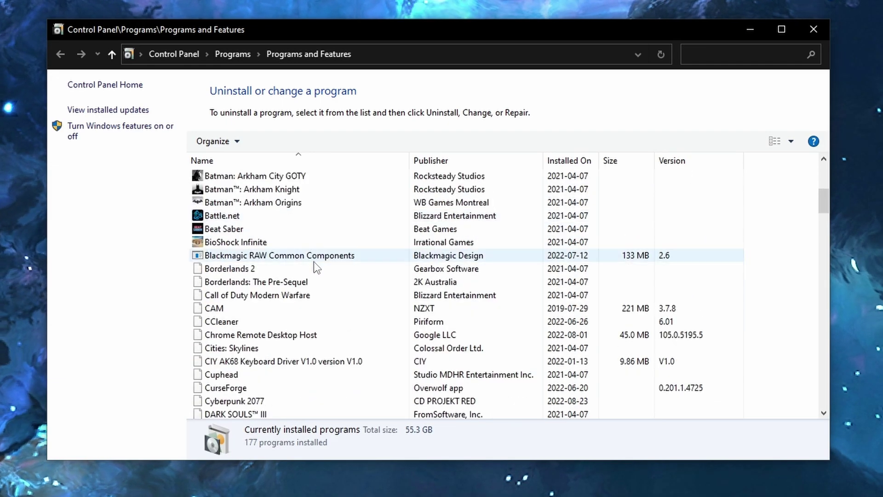
click(718, 56)
text(rk61)
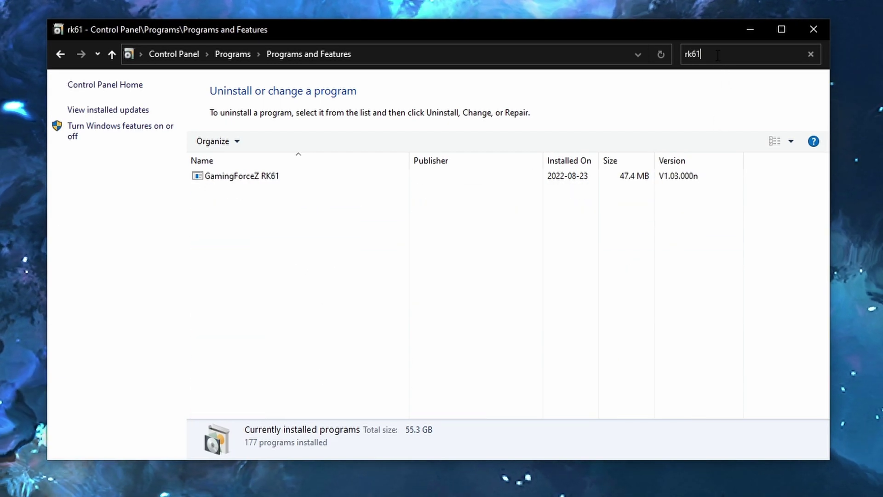
Uninstall the GamingForceZ RK61 entry via Uninstall/Change and confirm in the wizard.
click(243, 177)
right_click(245, 177)
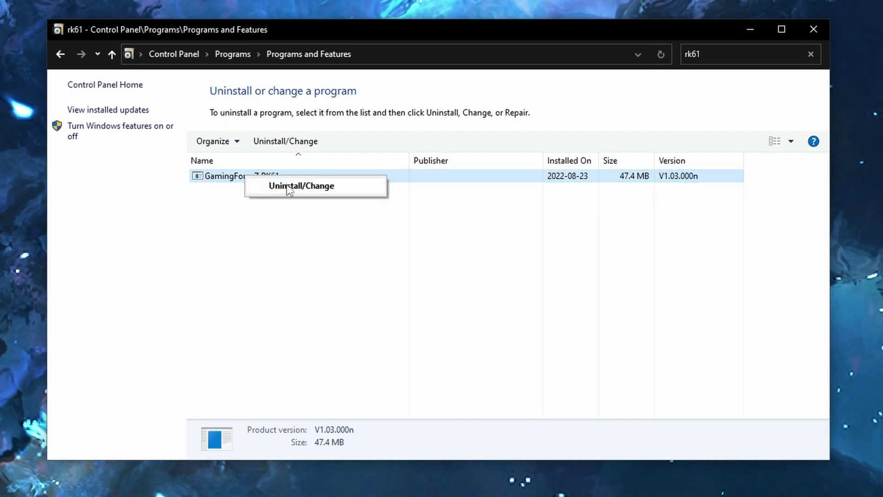
click(287, 187)
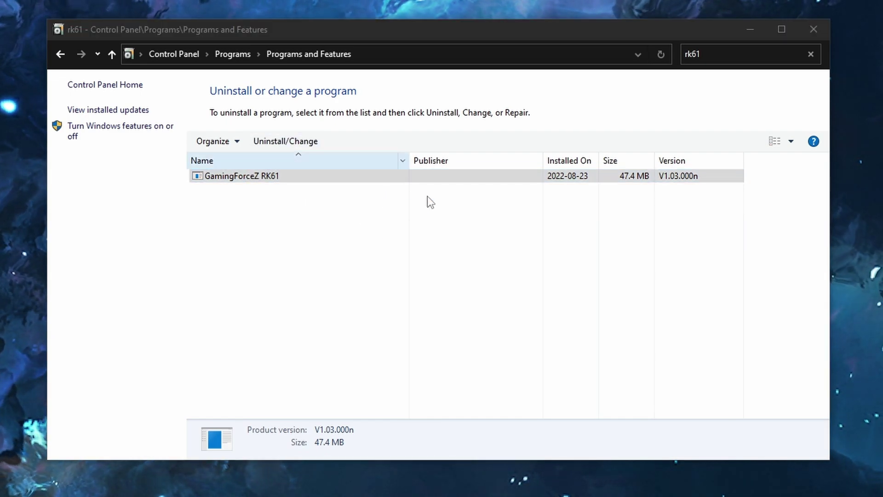
click(380, 477)
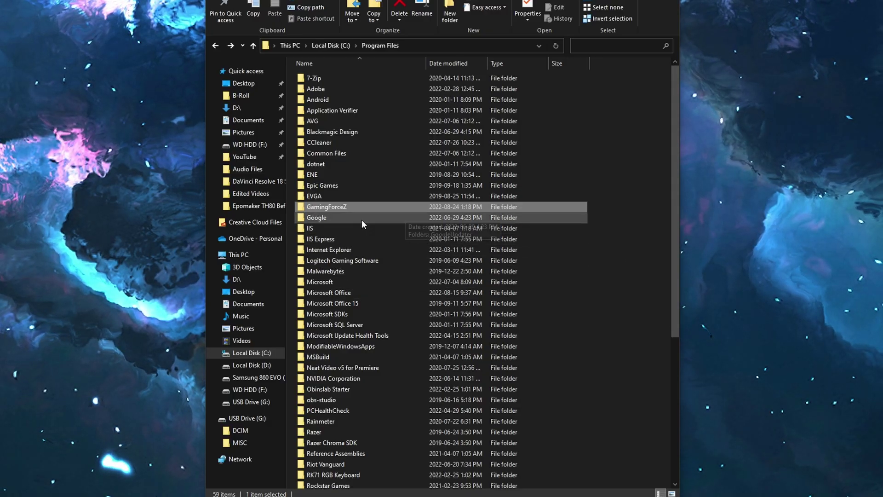
Go to C:\Program Files and try deleting the leftover GamingForceZ folder.
click(338, 46)
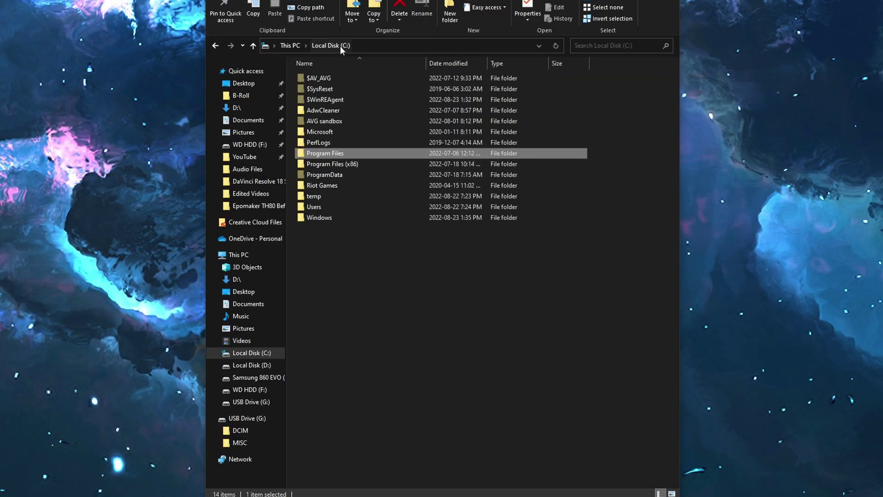
double_click(312, 153)
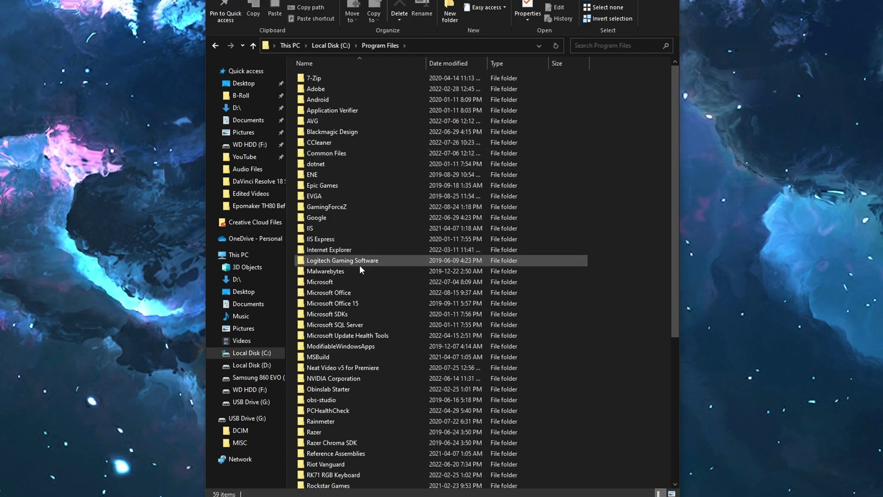
right_click(325, 207)
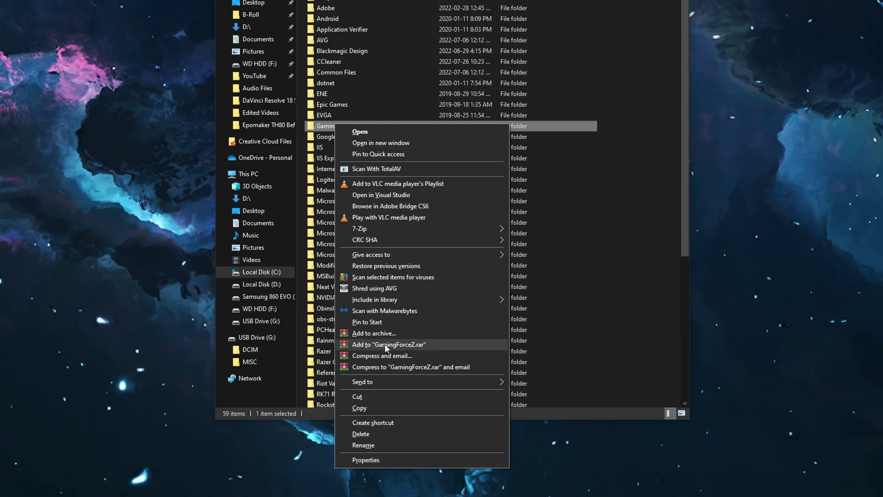
click(363, 434)
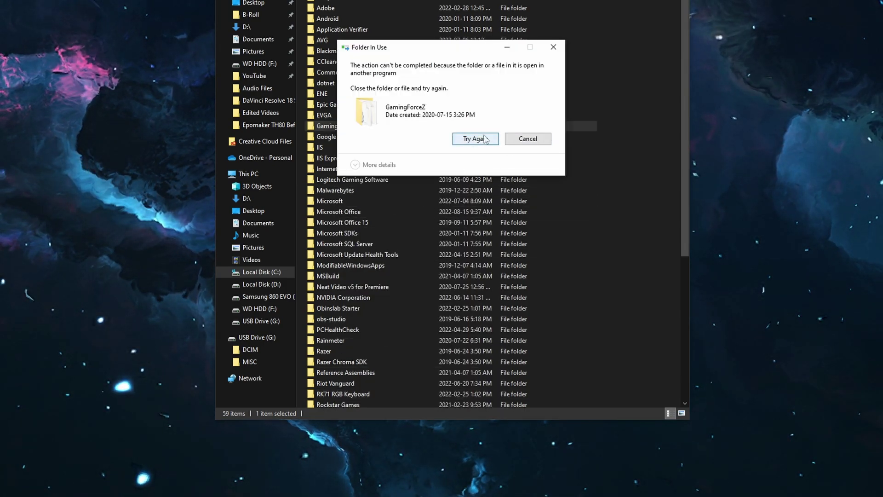
End the GamingForce (32 bit) process in Task Manager, then delete the GamingForceZ folder.
key(ctrl+shift+Escape)
scroll(172, 192, down, 2)
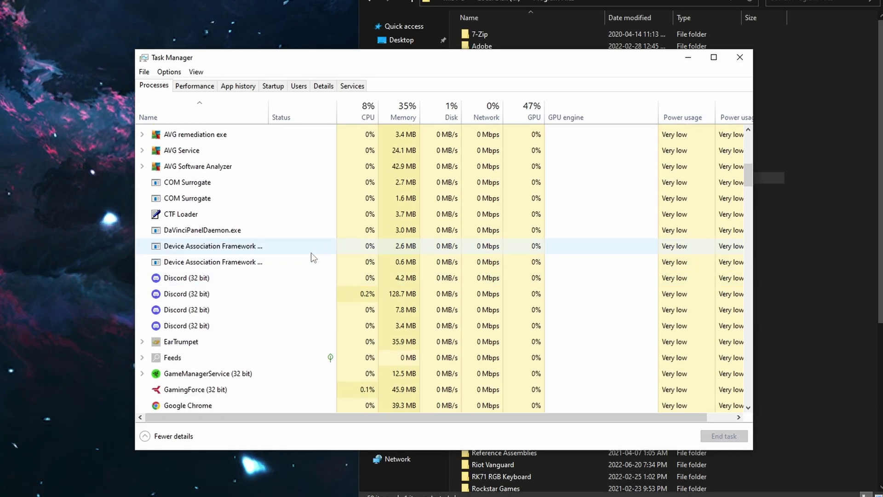
scroll(253, 191, down, 3)
click(190, 271)
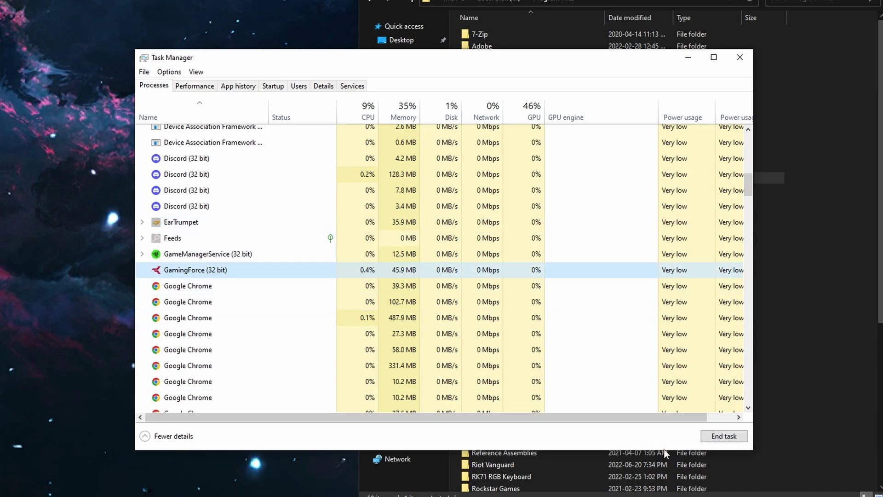
click(726, 437)
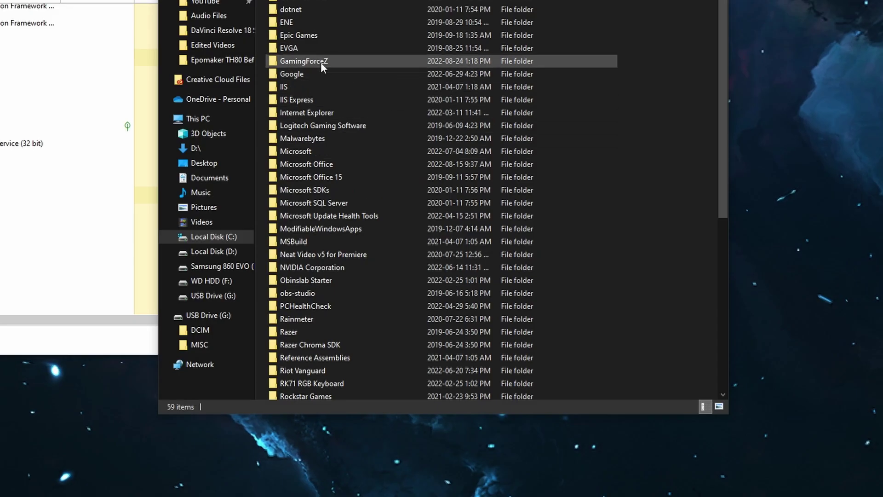
right_click(320, 62)
click(345, 427)
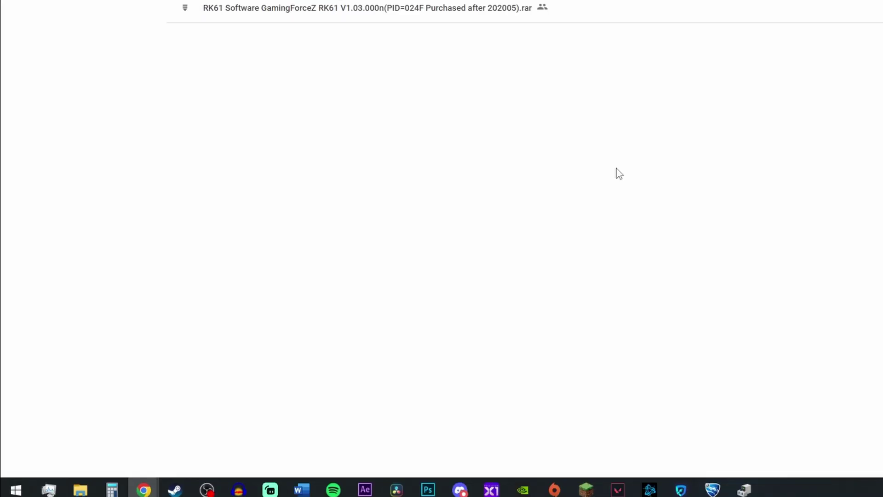
Run devmgmt.msc from the Run dialog to open Device Manager.
key(super+r)
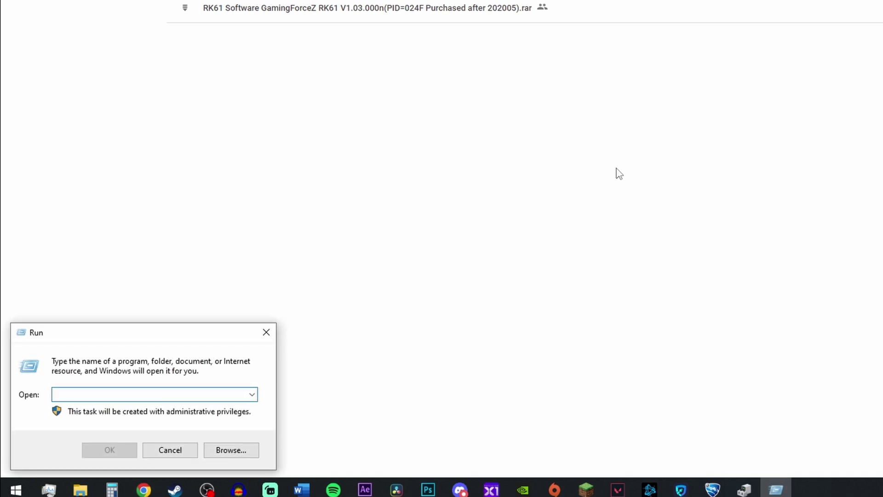
text(devmgmt.msc)
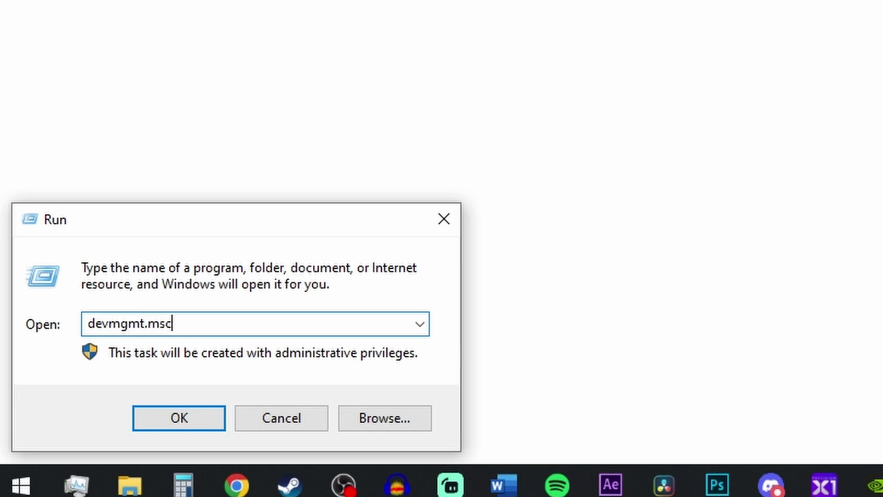
key(Return)
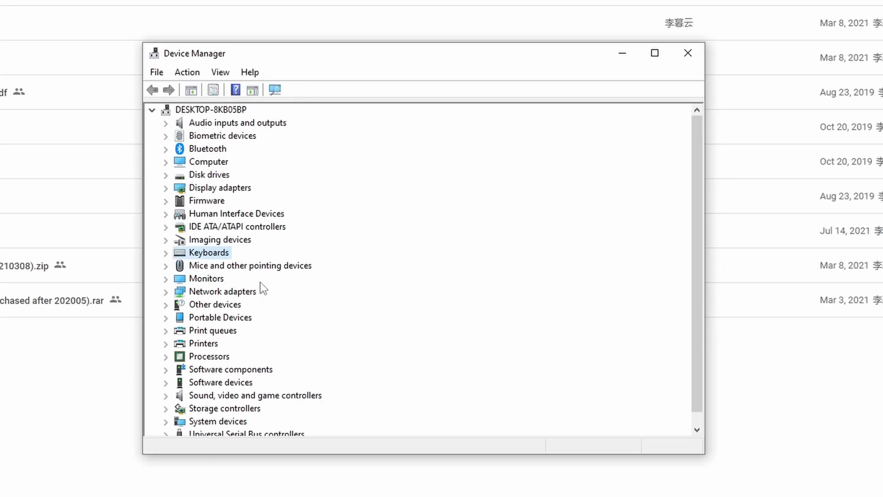
Expand Keyboards and view the first HID Keyboard Device's Hardware Ids on its Details tab.
click(166, 254)
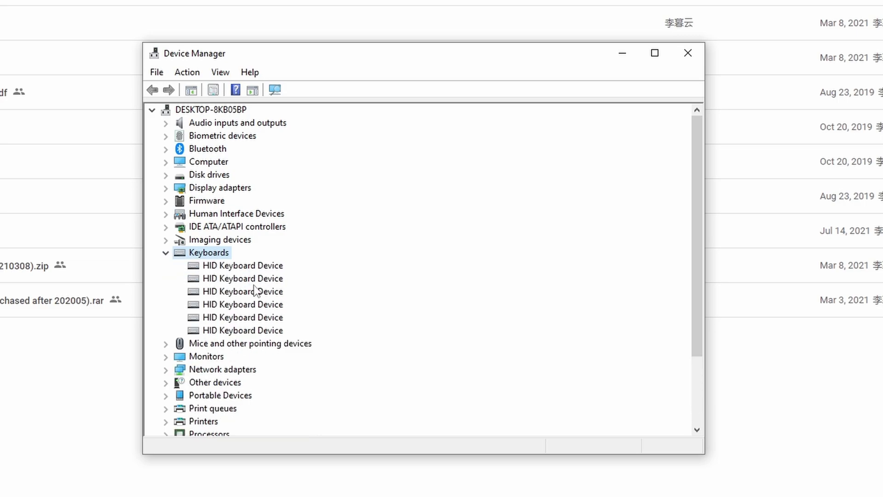
double_click(243, 265)
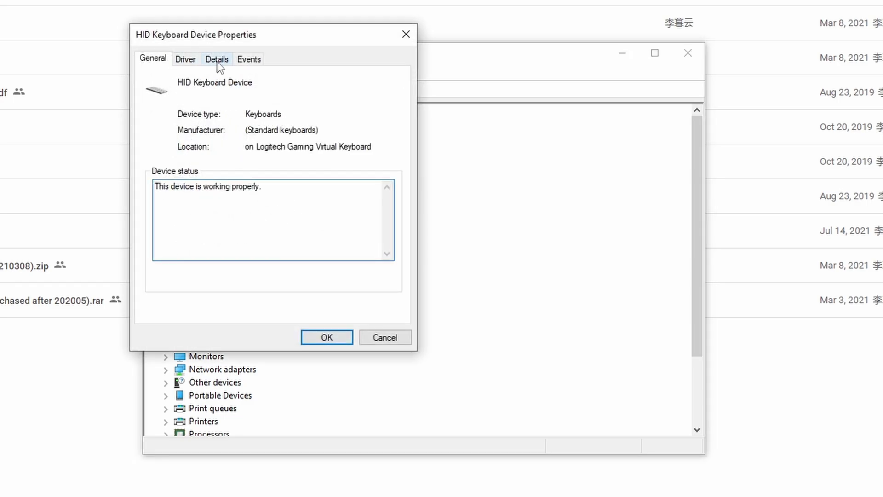
click(217, 61)
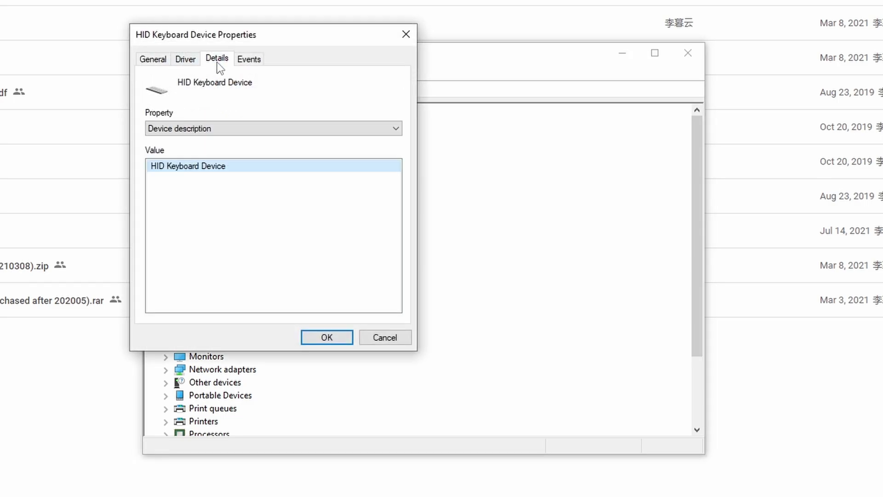
click(170, 129)
click(190, 156)
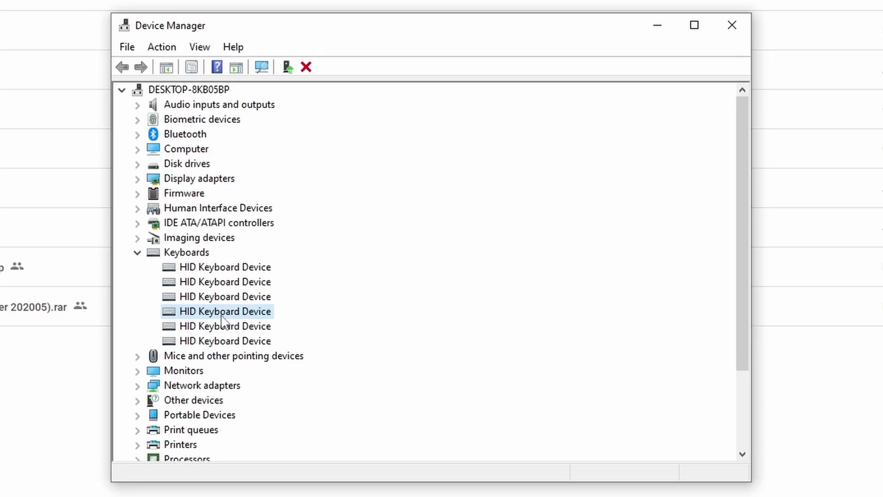
Show another HID Keyboard Device's Hardware Ids, revealing VID_0C45 and PID_8016.
double_click(222, 316)
click(218, 55)
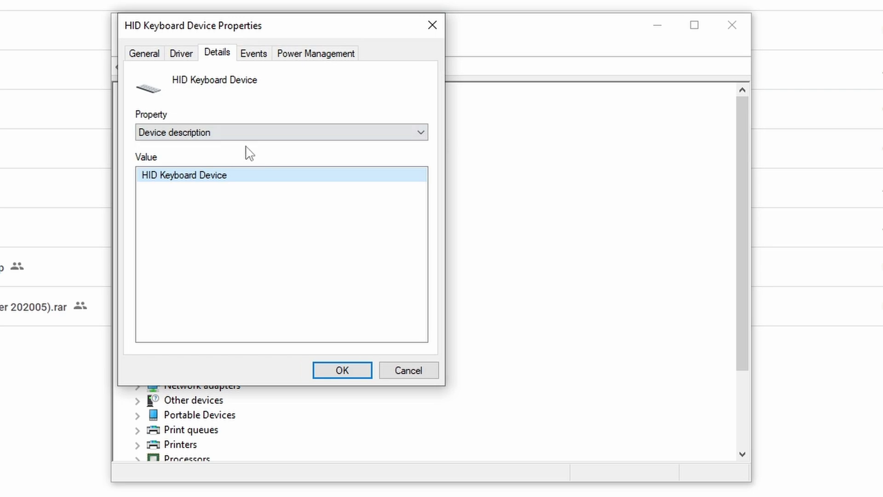
click(228, 135)
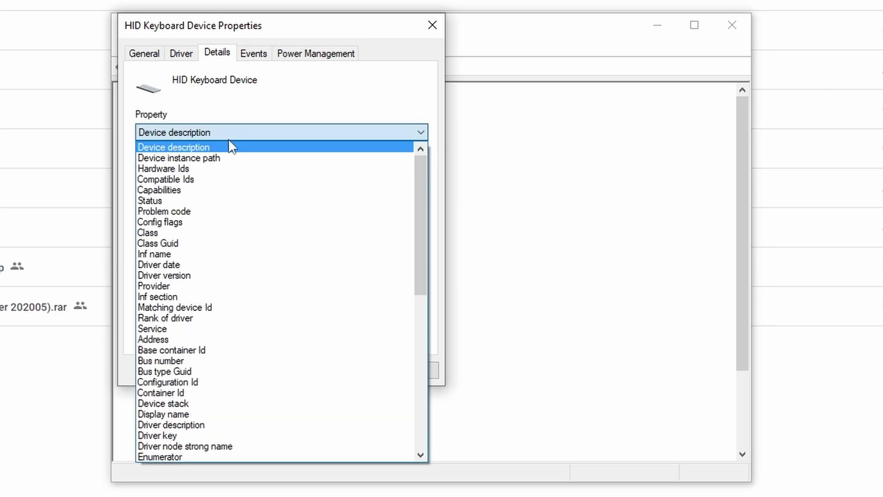
click(203, 172)
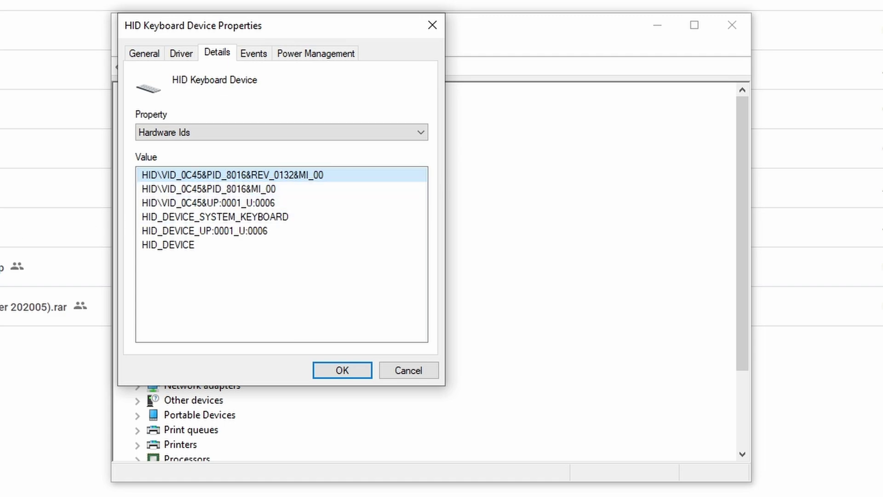
Close the properties window, then download and open the RK61 Software GamingForceZ (PID=8016) zip.
click(336, 370)
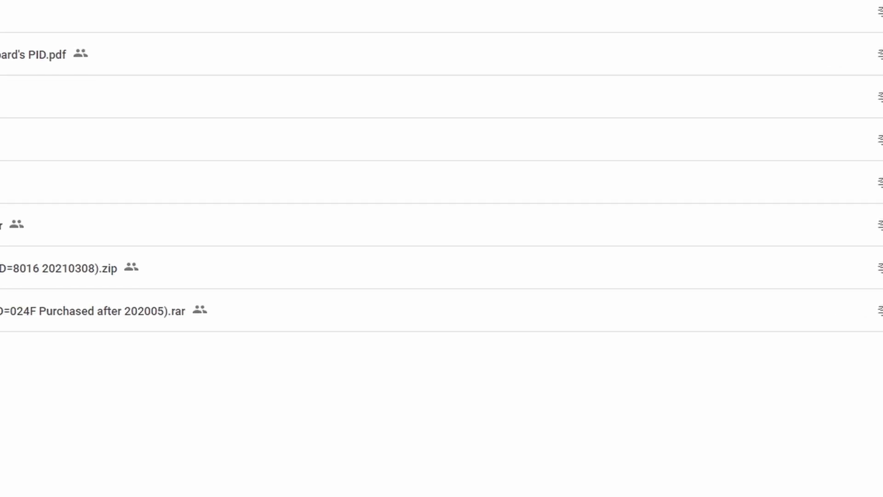
click(593, 281)
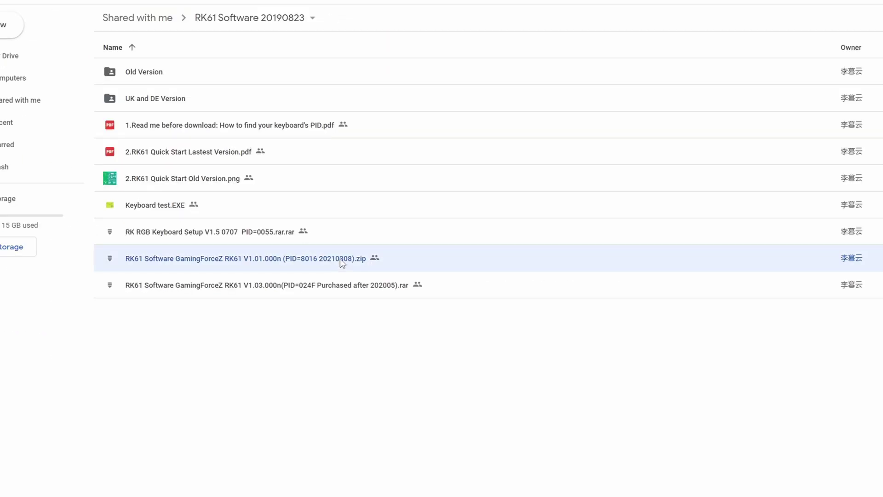
right_click(290, 260)
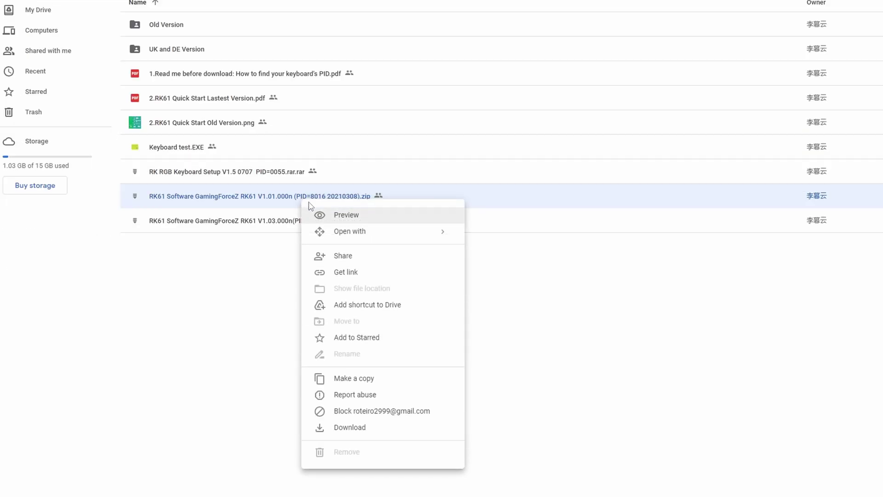
click(362, 428)
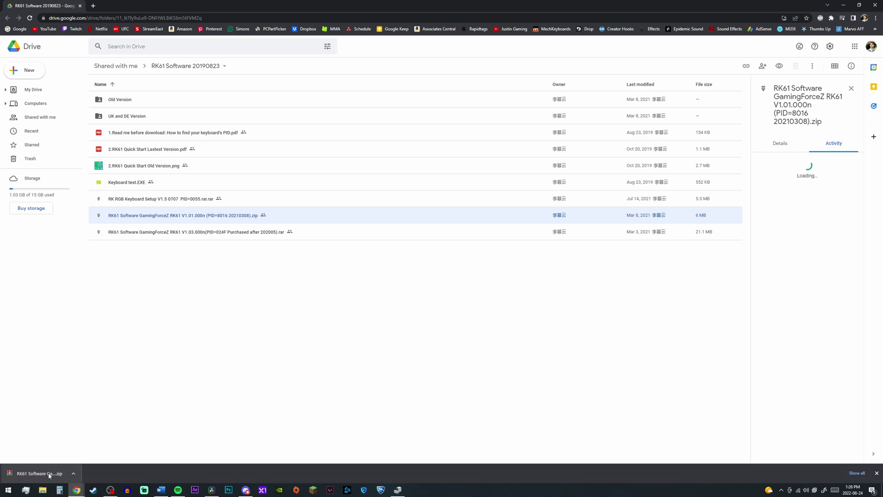
click(51, 473)
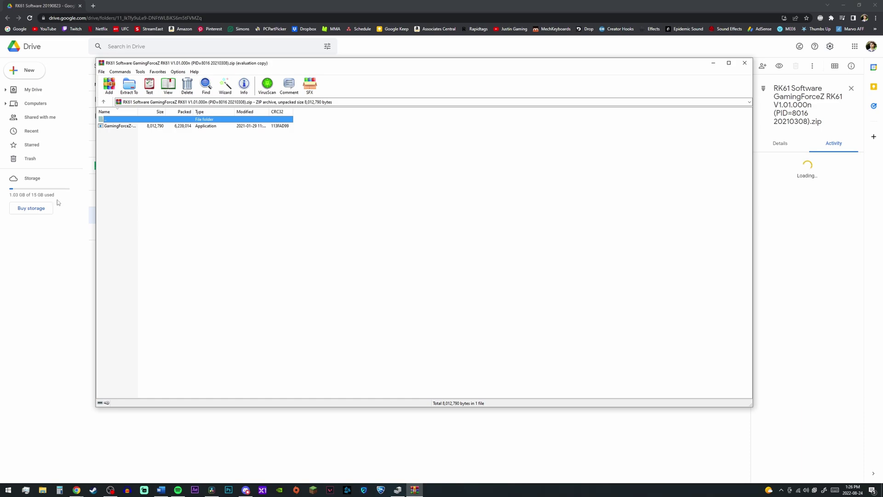
Run the GamingForceZ application from the WinRAR archive.
double_click(135, 126)
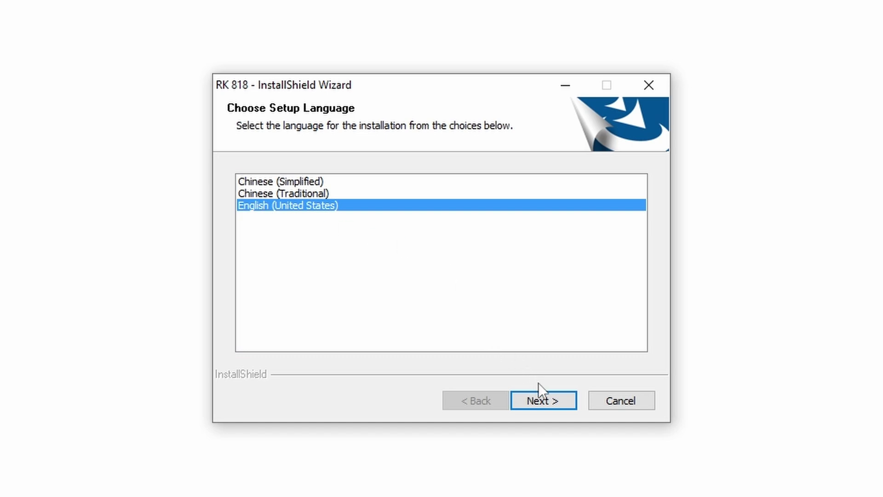
Install RK 818 in English (United States) to the default location and finish the wizard.
click(543, 402)
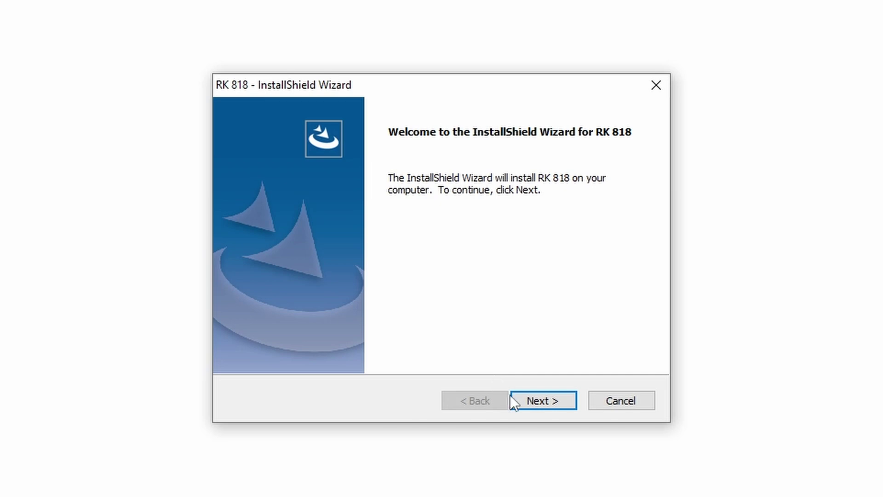
click(535, 403)
click(536, 403)
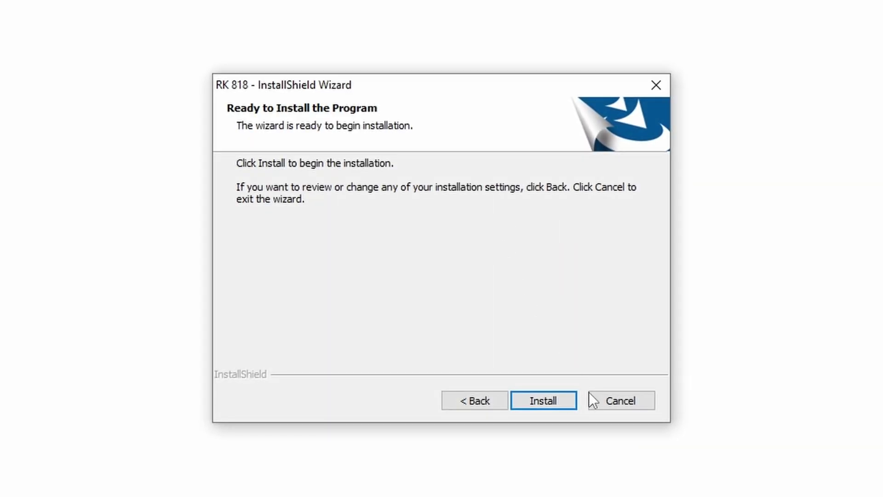
click(536, 402)
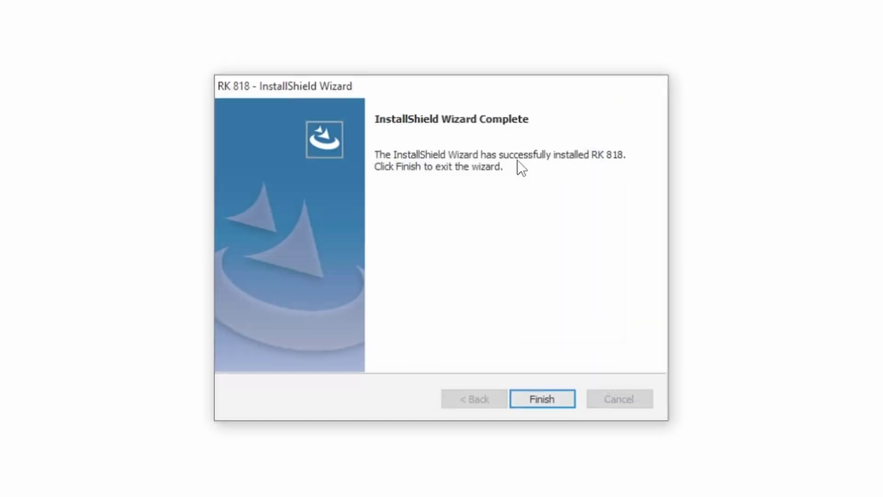
click(538, 401)
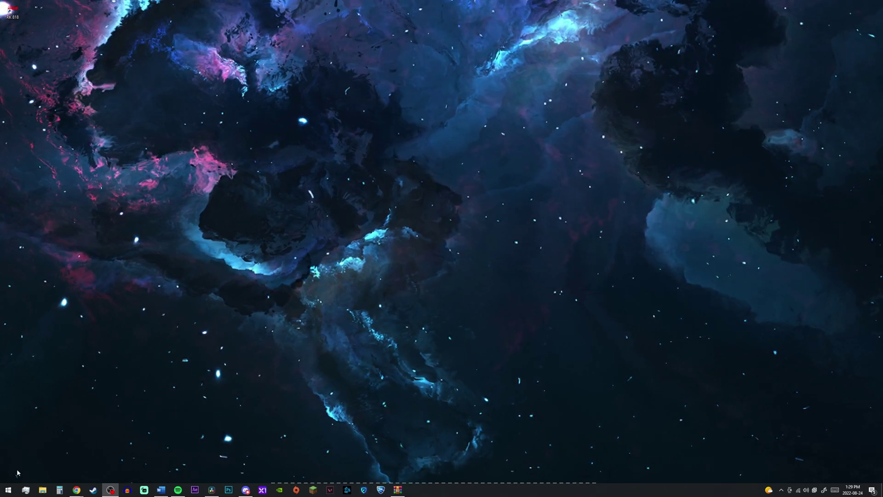
Launch RK 818 from Recently added and view its key configuration, macro manager and lighting pages.
click(8, 489)
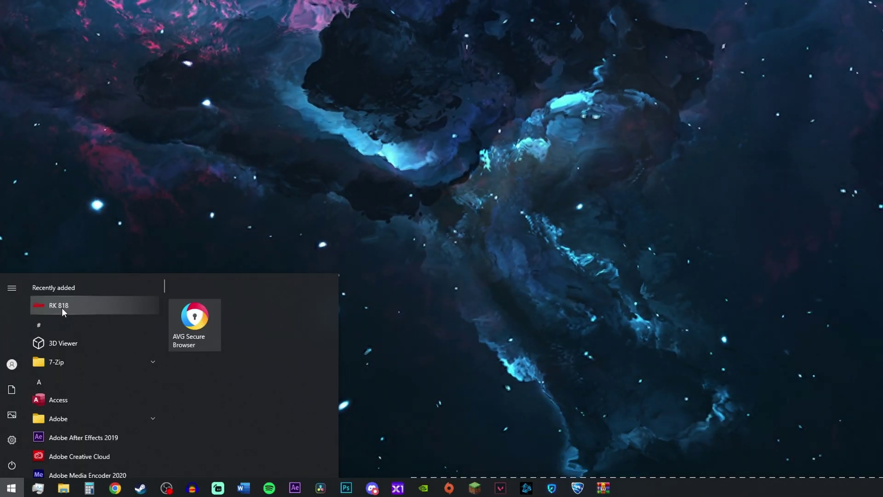
click(62, 308)
click(346, 280)
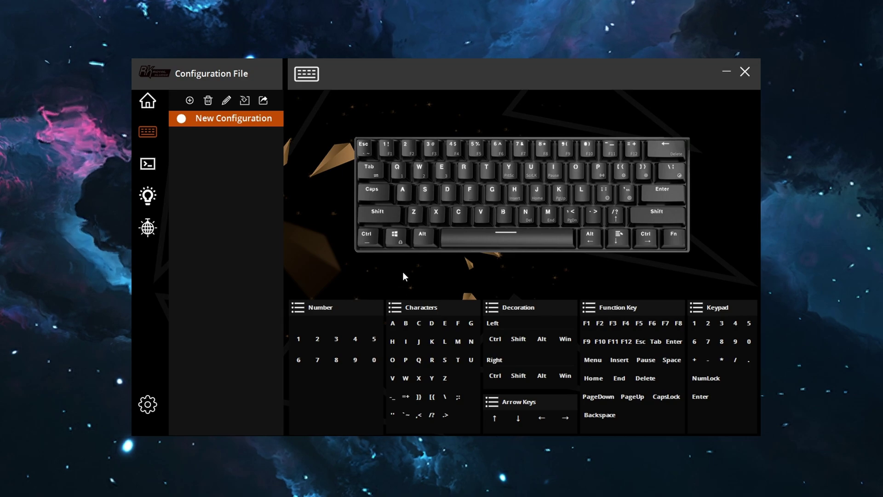
click(148, 163)
click(154, 203)
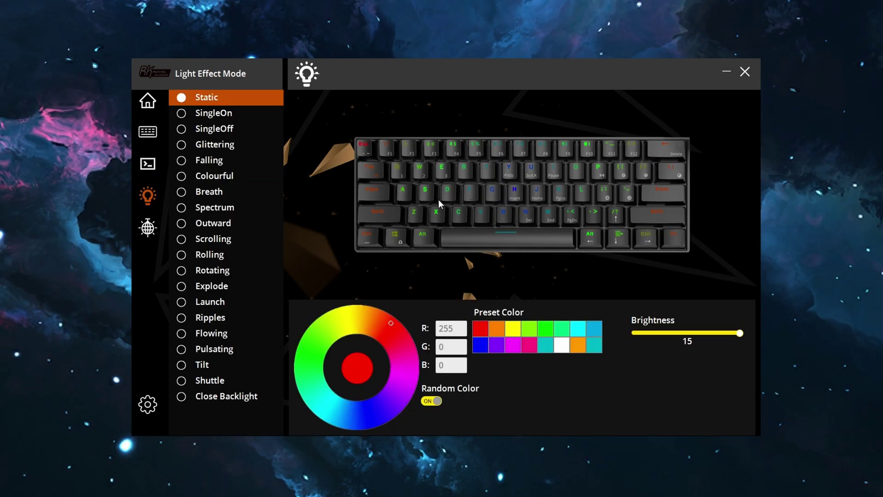
click(148, 163)
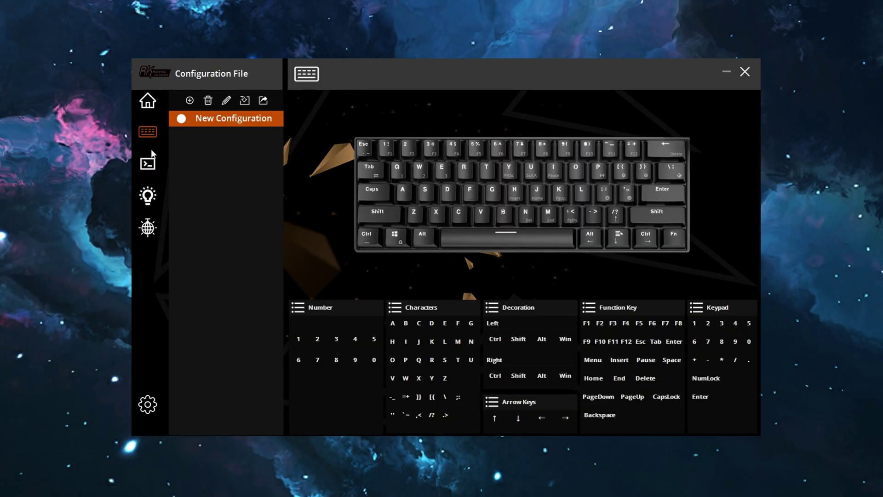